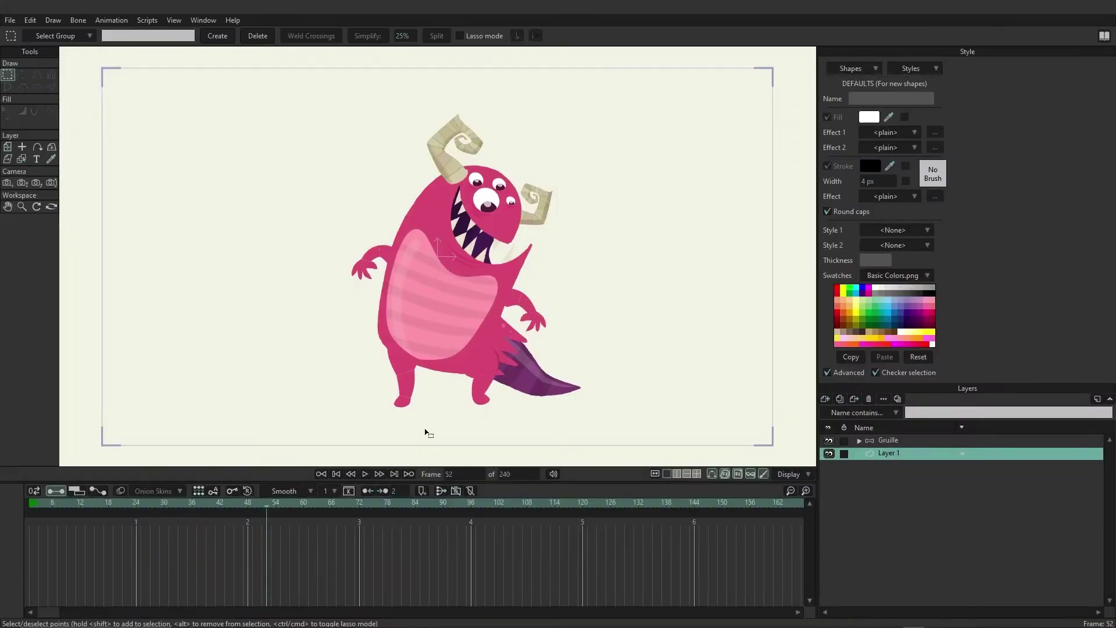
# Rewind to frame 0, then scrub the timeline to frame 29 with the monster's hands on hips
pyautogui.click(337, 474)
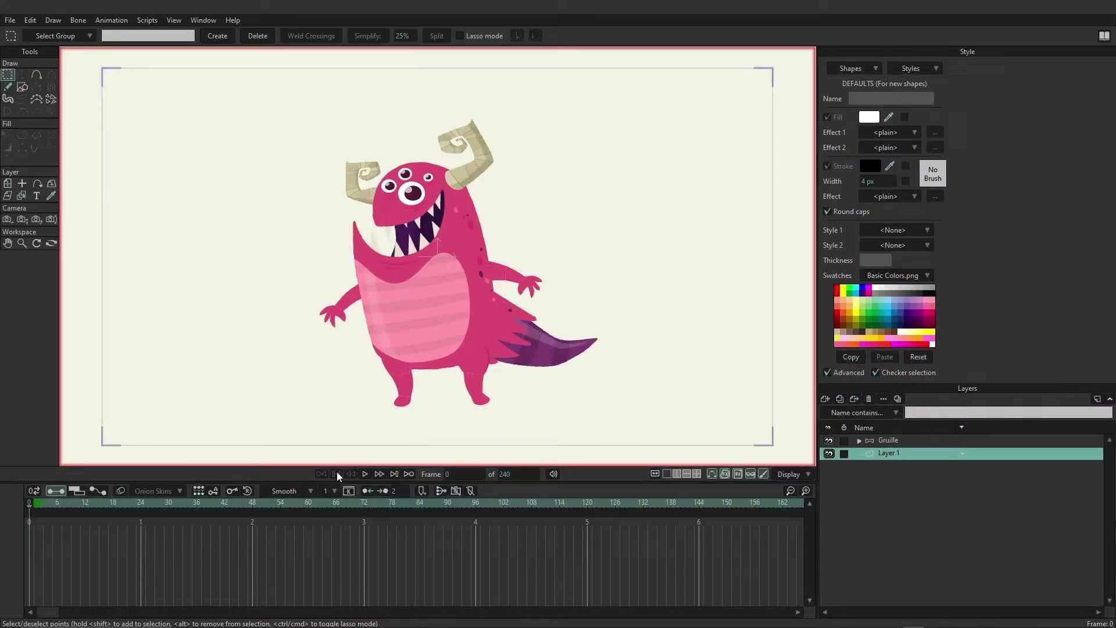
pyautogui.moveTo(40, 504); pyautogui.dragTo(165, 507)
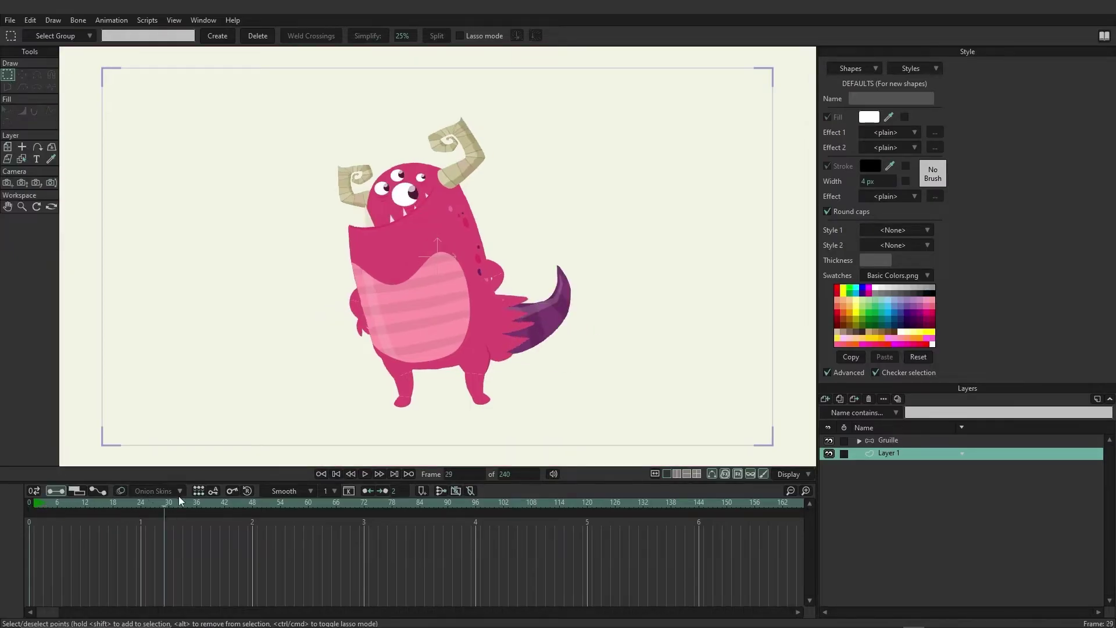
pyautogui.click(12, 20)
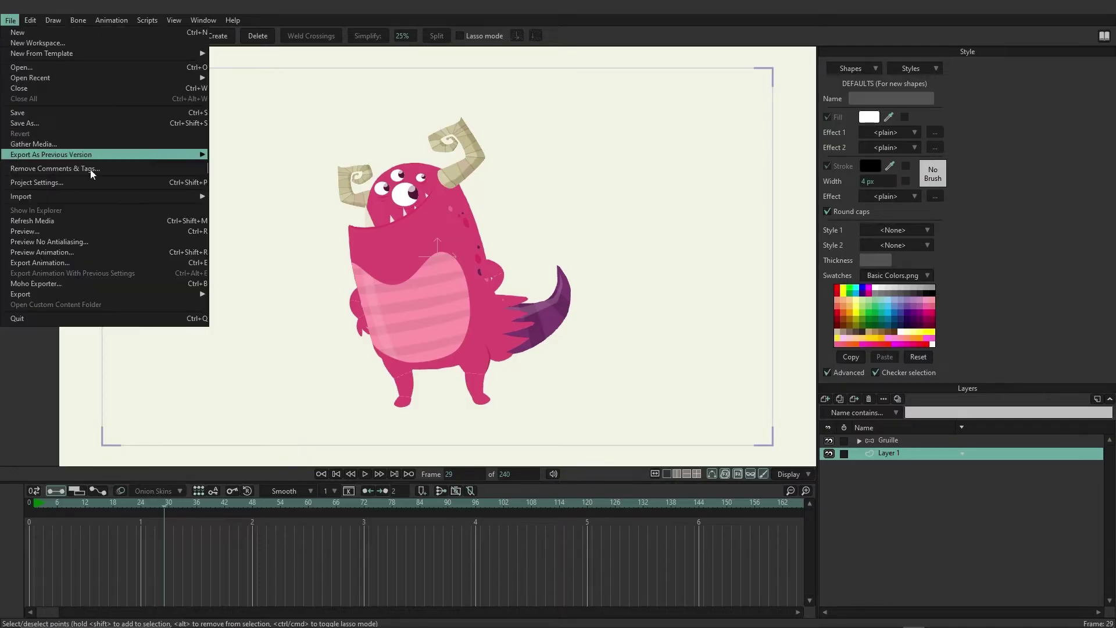
pyautogui.moveTo(175, 196)
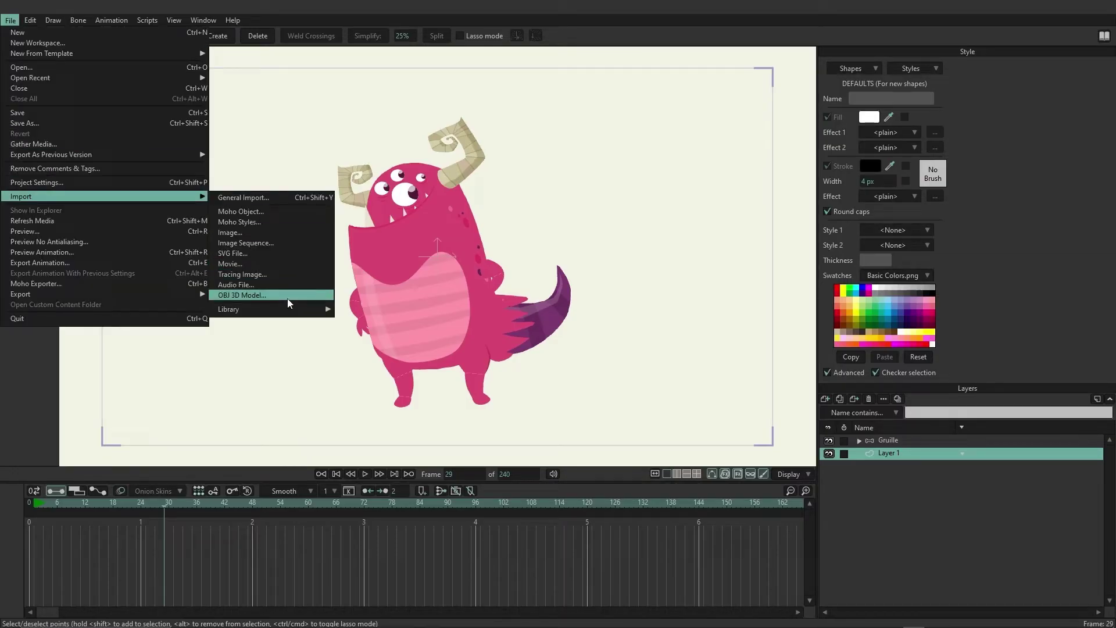
pyautogui.moveTo(288, 309)
pyautogui.moveTo(360, 332)
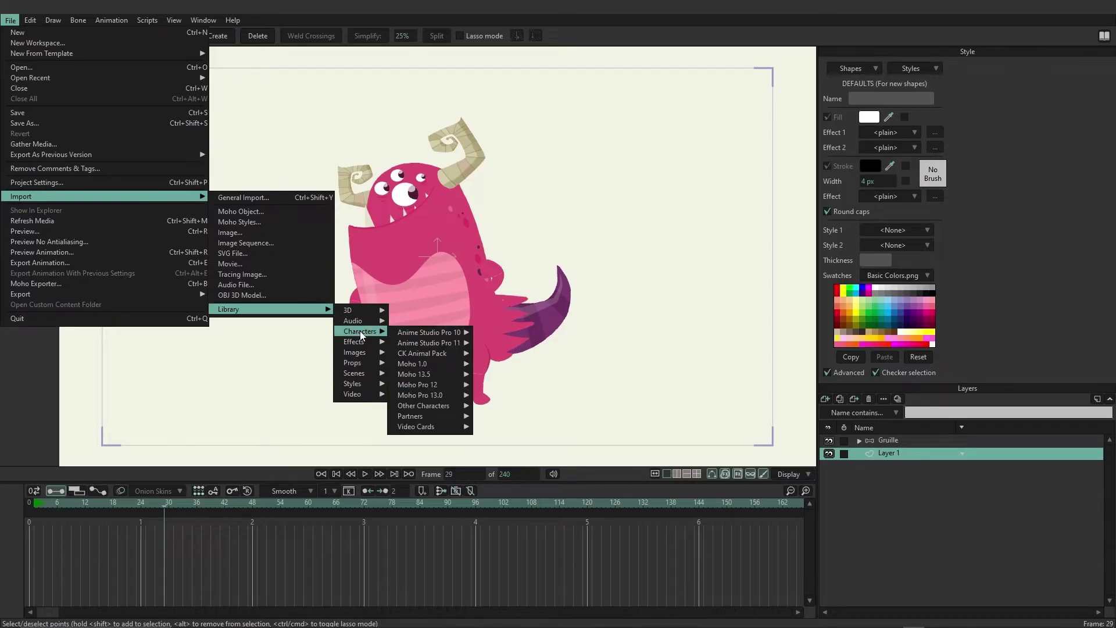
pyautogui.moveTo(422, 335)
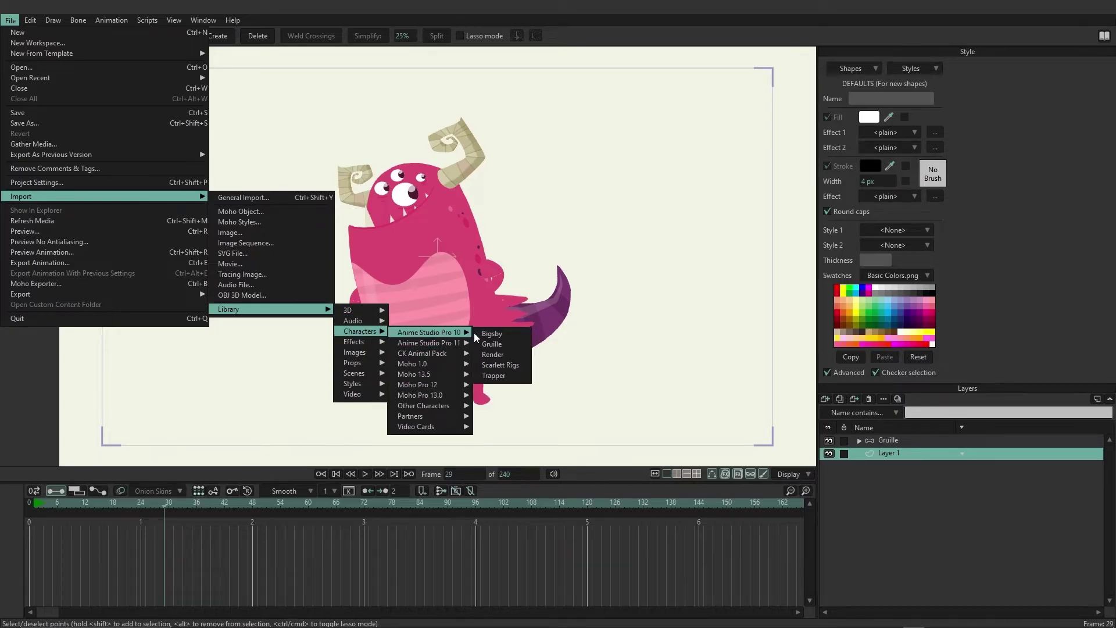
pyautogui.click(493, 344)
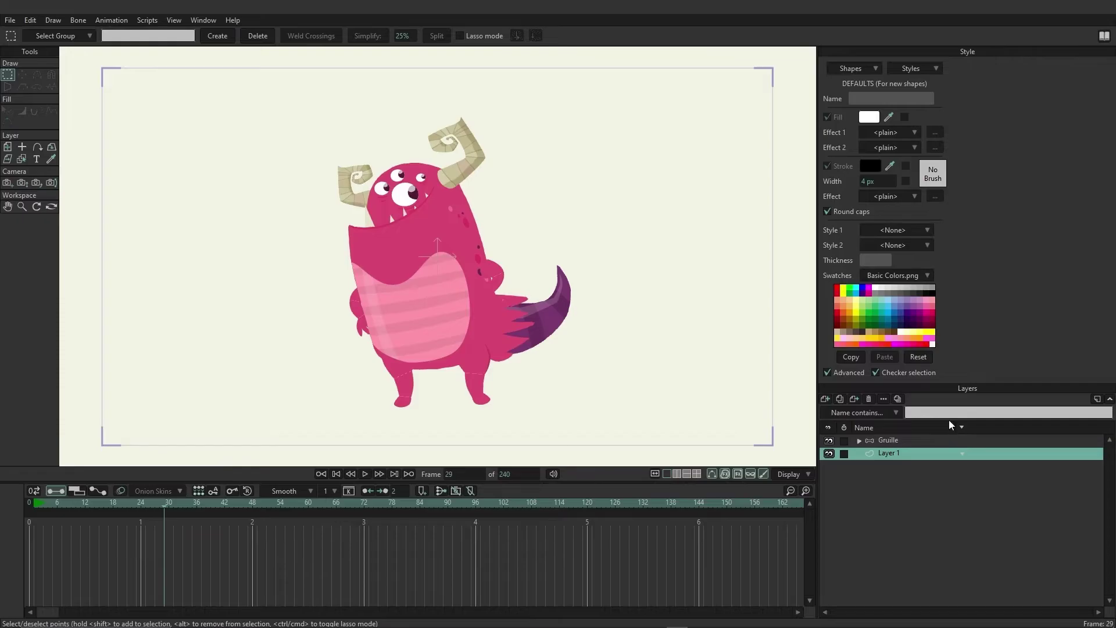
# Check the Gruille bone layer, then delete Layer 1 from the Layers panel
pyautogui.click(883, 441)
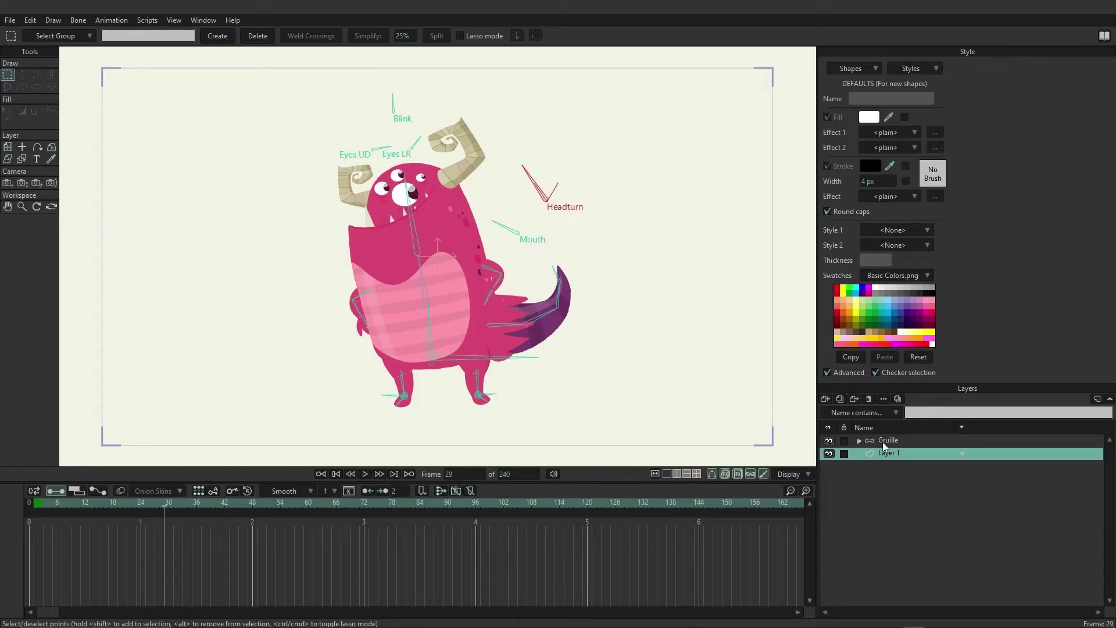
pyautogui.click(891, 452)
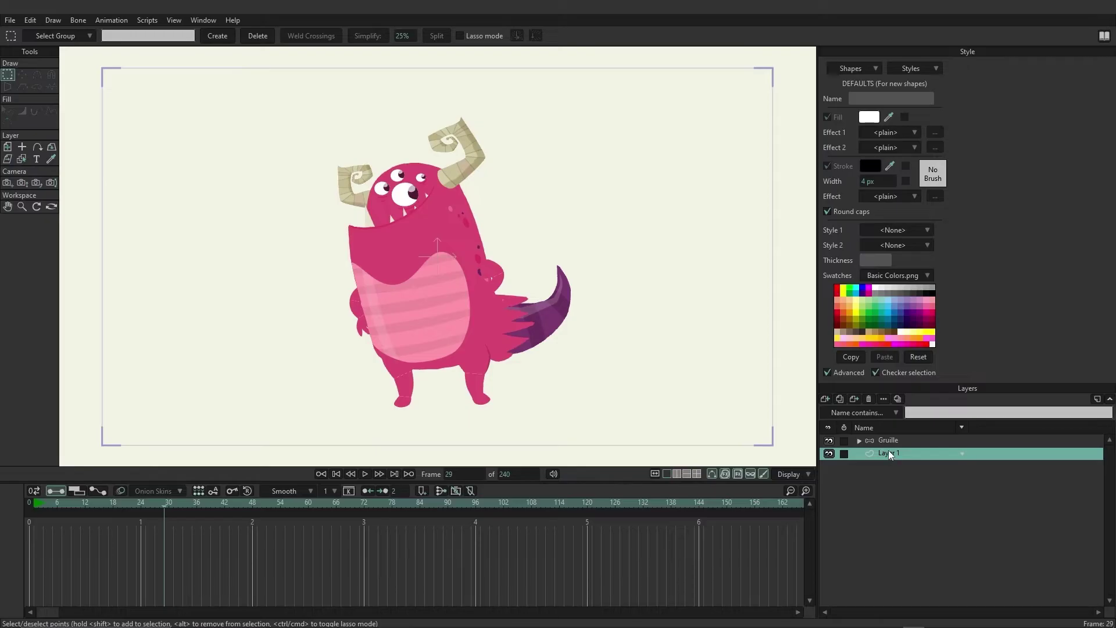
pyautogui.click(869, 396)
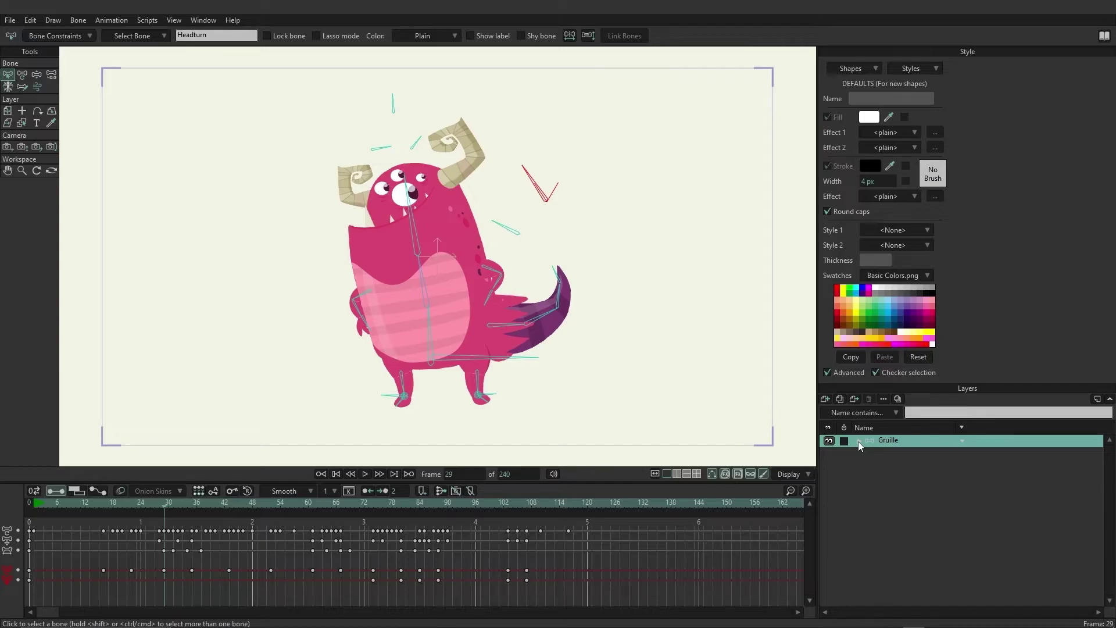
# Expand Gruille and select its arm left, leg left, leg right and arm right sublayers in turn
pyautogui.click(858, 441)
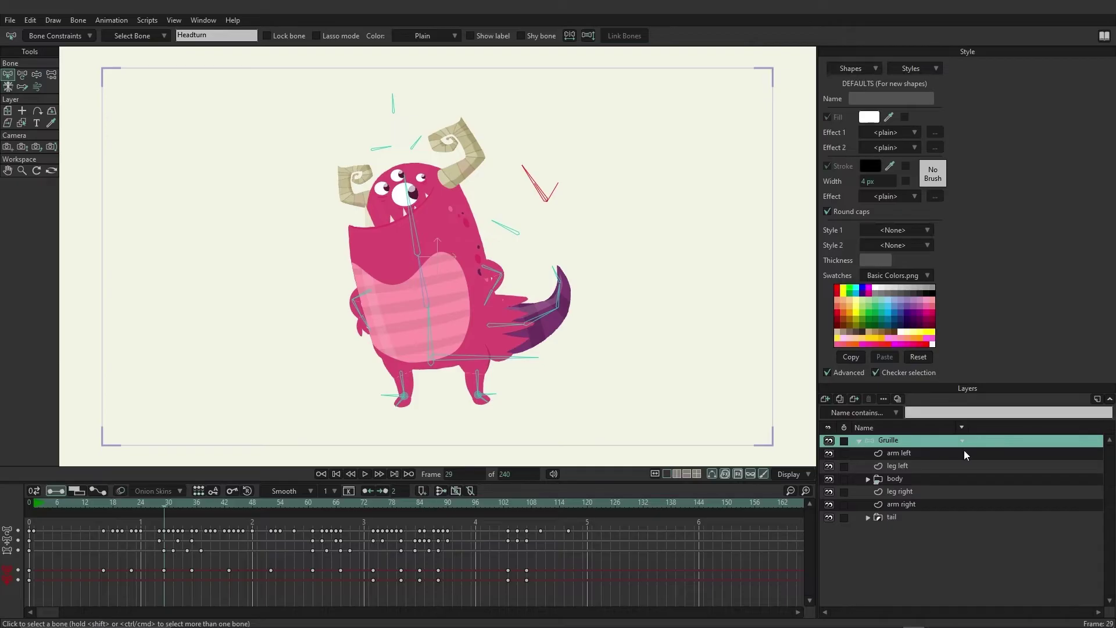
pyautogui.click(912, 454)
pyautogui.click(908, 466)
pyautogui.click(912, 492)
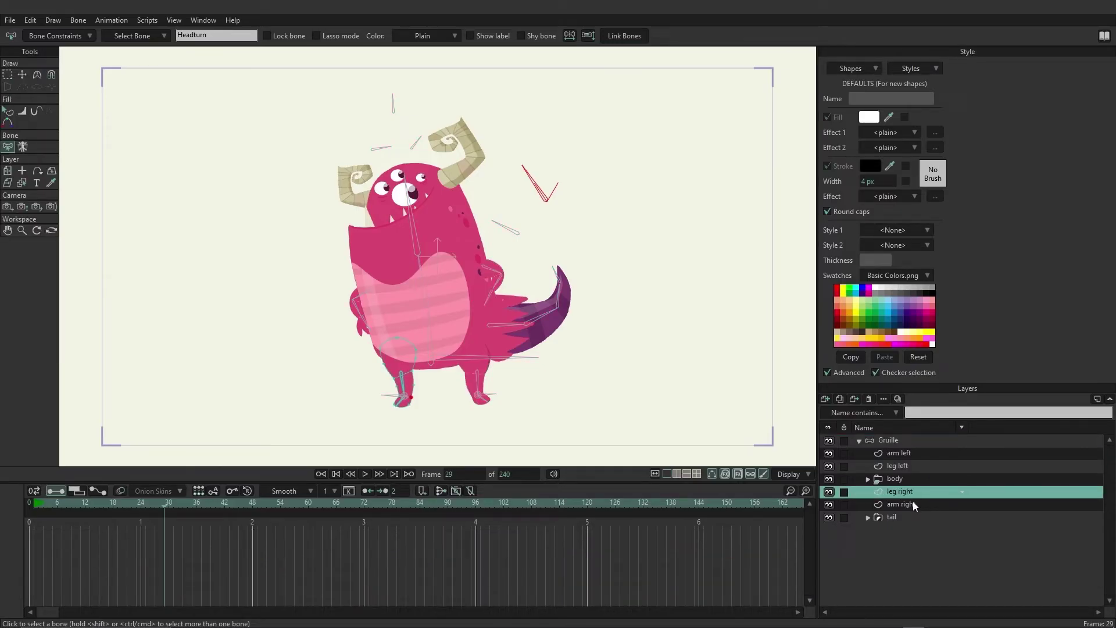
pyautogui.click(912, 504)
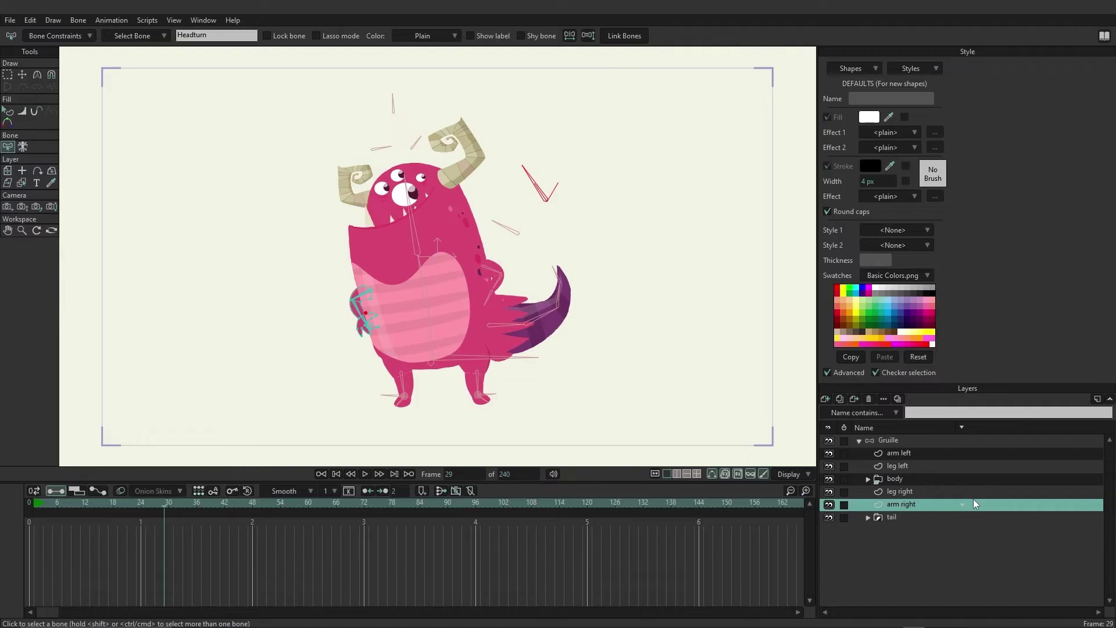
# Expand the body group and inspect its horn left shading, horn left and body layers
pyautogui.click(868, 481)
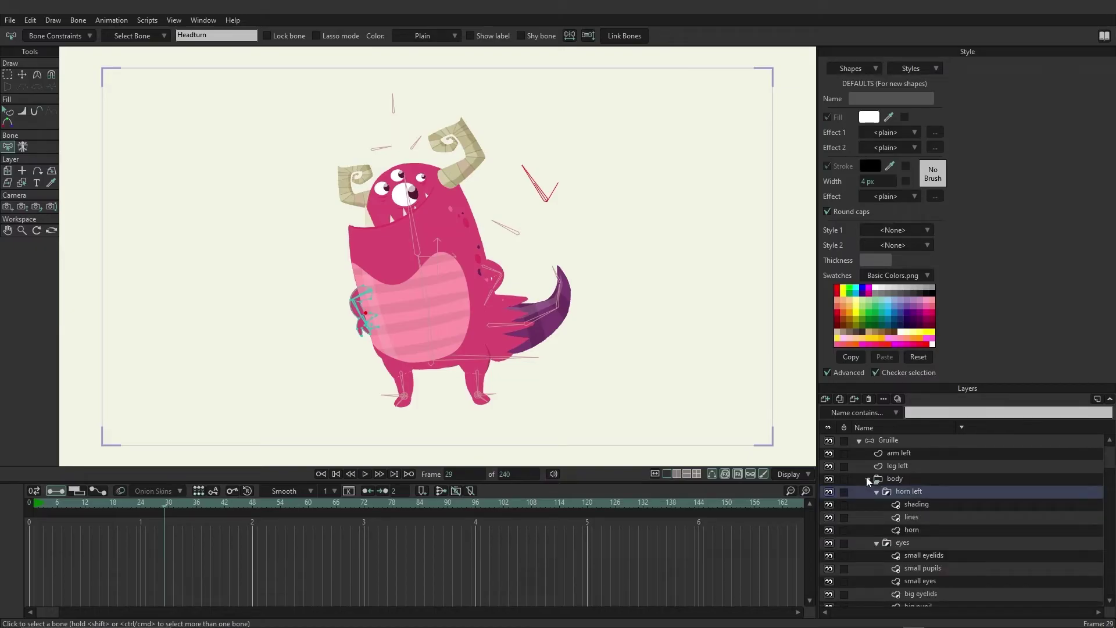
pyautogui.scroll(-1, 867, 481)
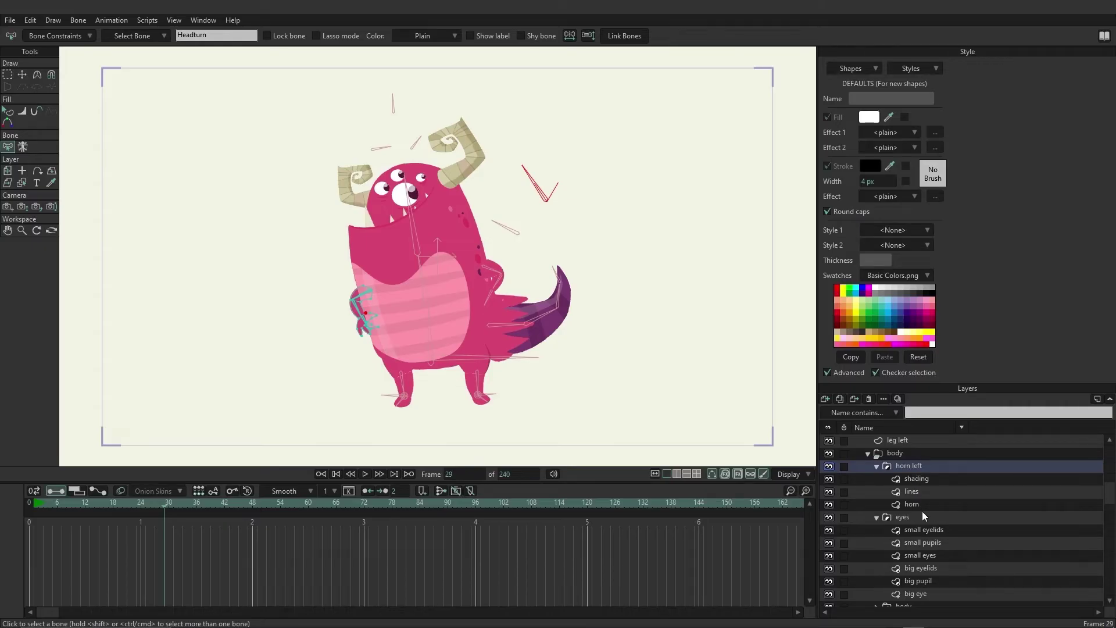
pyautogui.scroll(-1, 922, 511)
pyautogui.scroll(1, 922, 511)
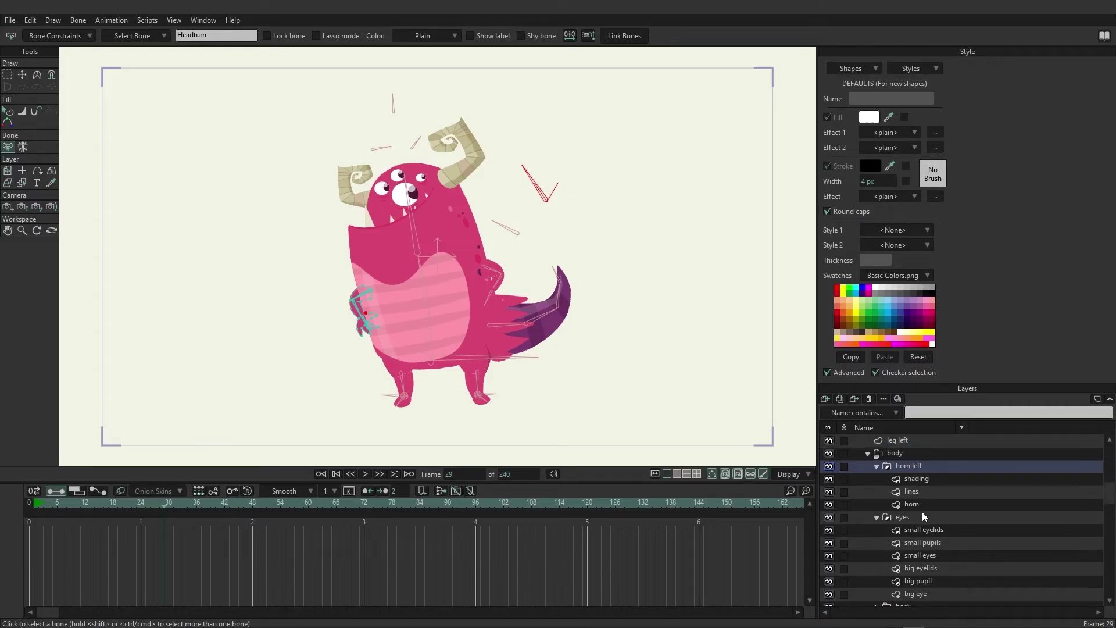
pyautogui.click(910, 482)
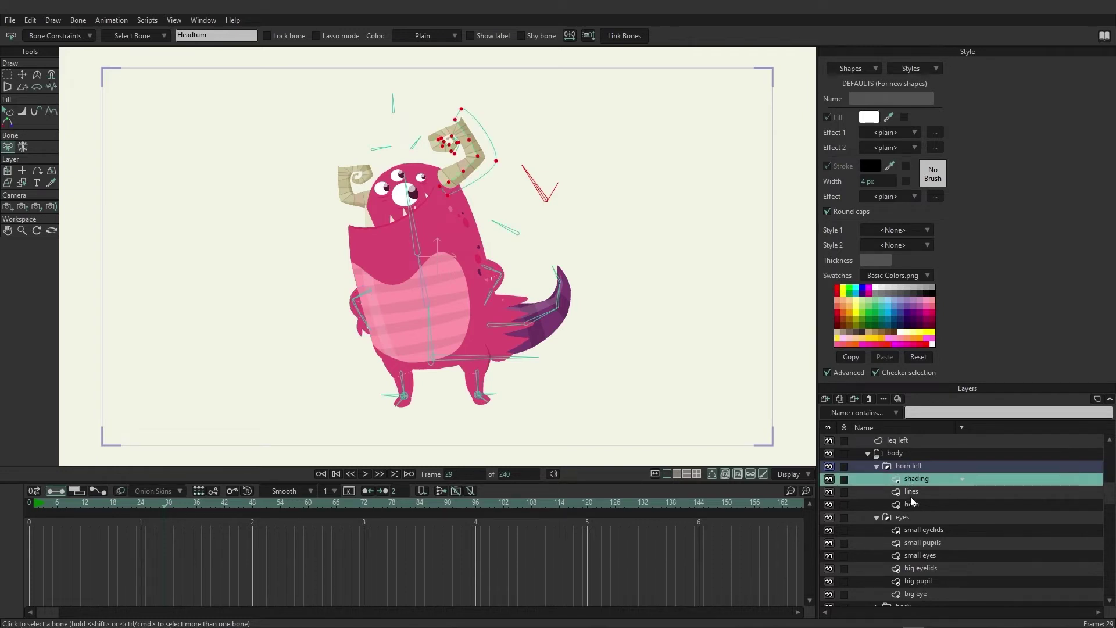
pyautogui.scroll(2, 911, 497)
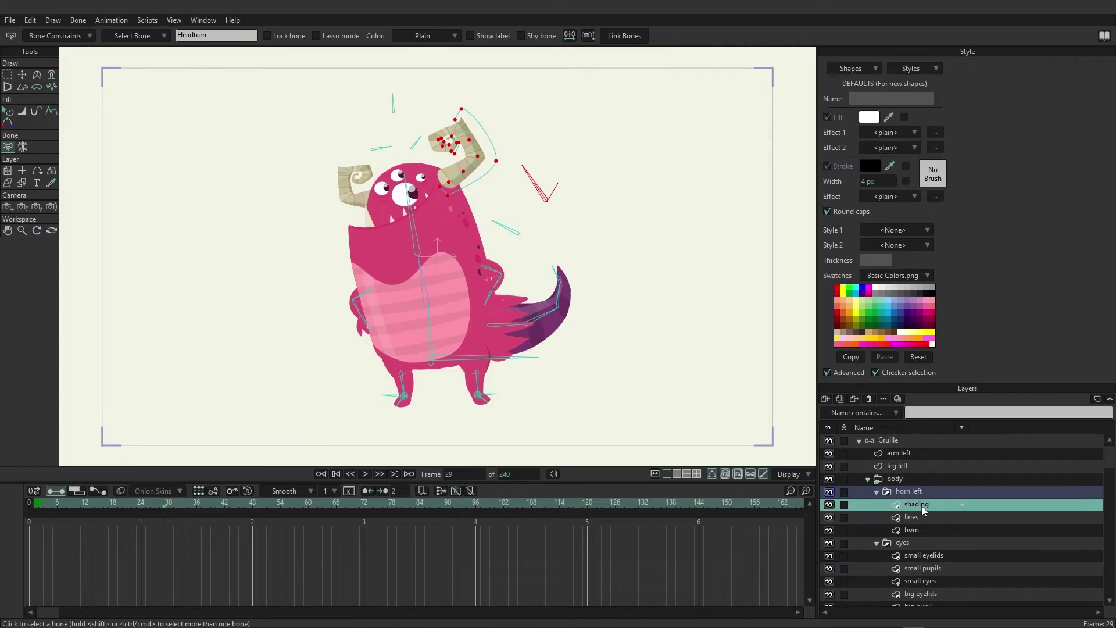
pyautogui.scroll(-3, 922, 505)
pyautogui.scroll(3, 922, 506)
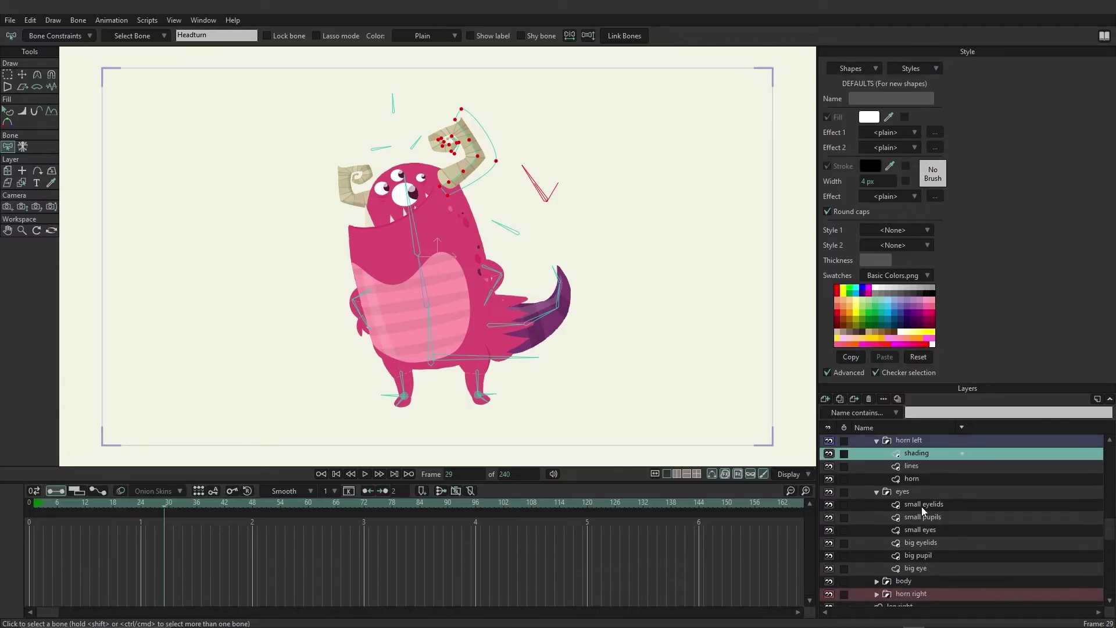
pyautogui.click(894, 482)
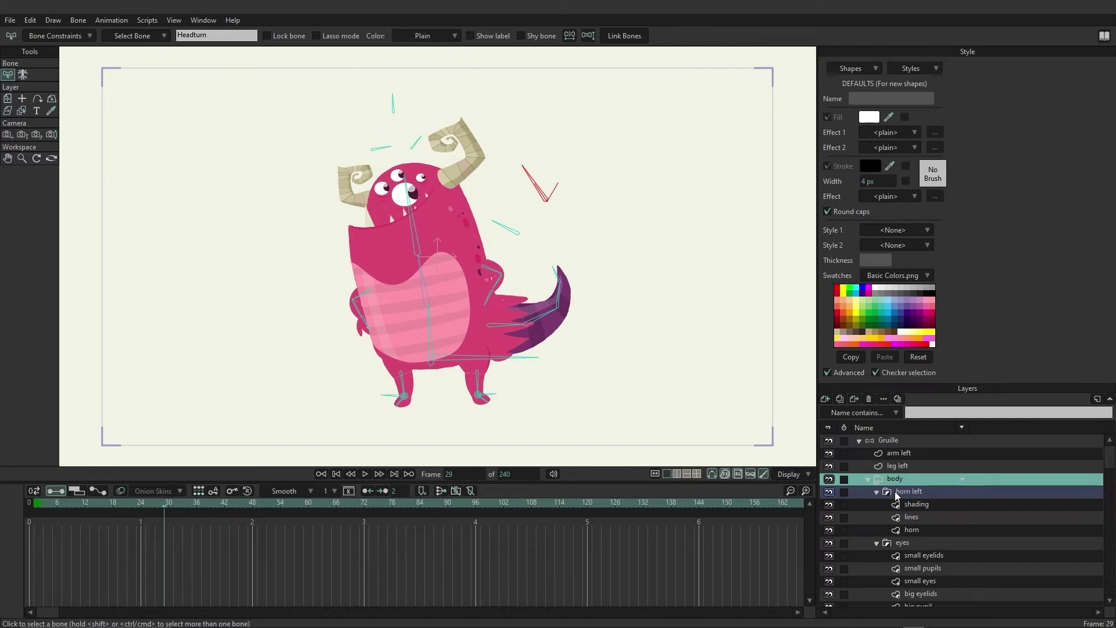
pyautogui.click(894, 492)
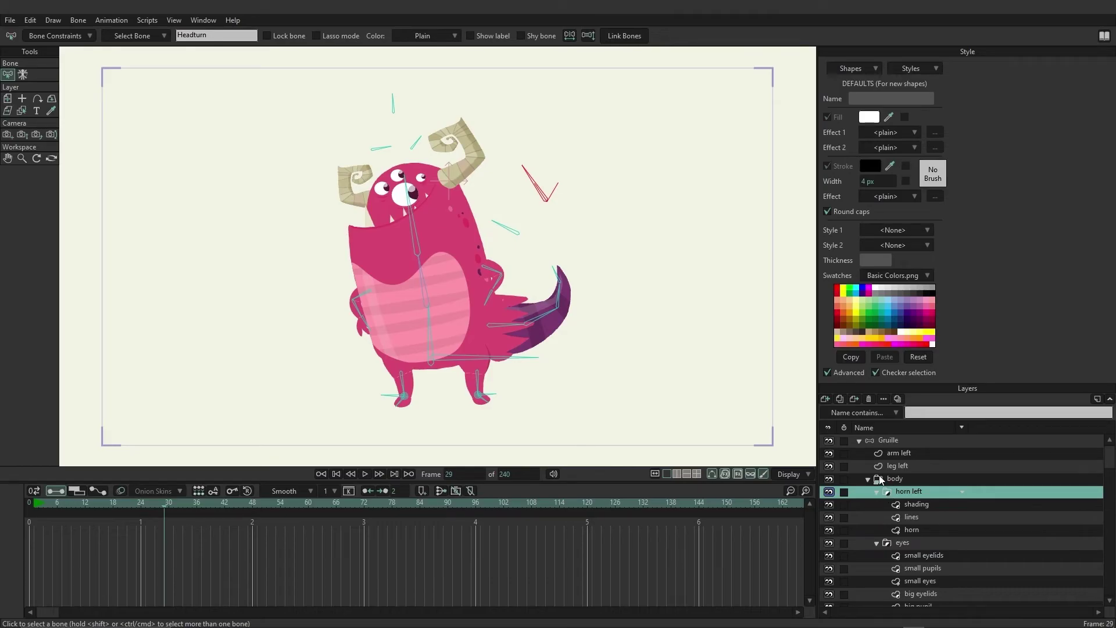
pyautogui.click(877, 479)
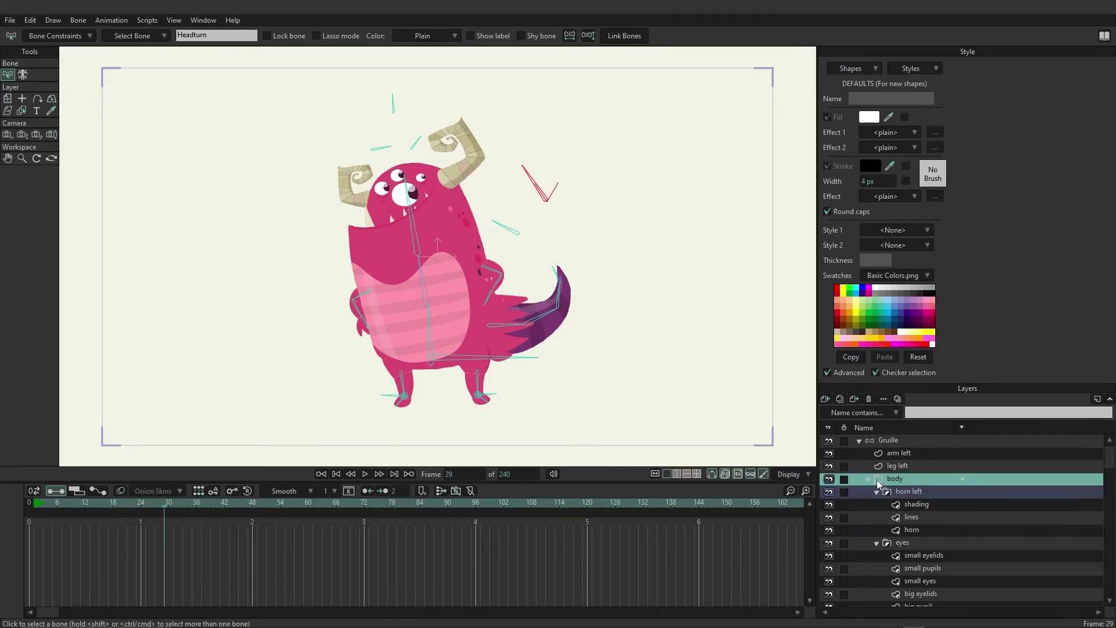
pyautogui.doubleClick(877, 479)
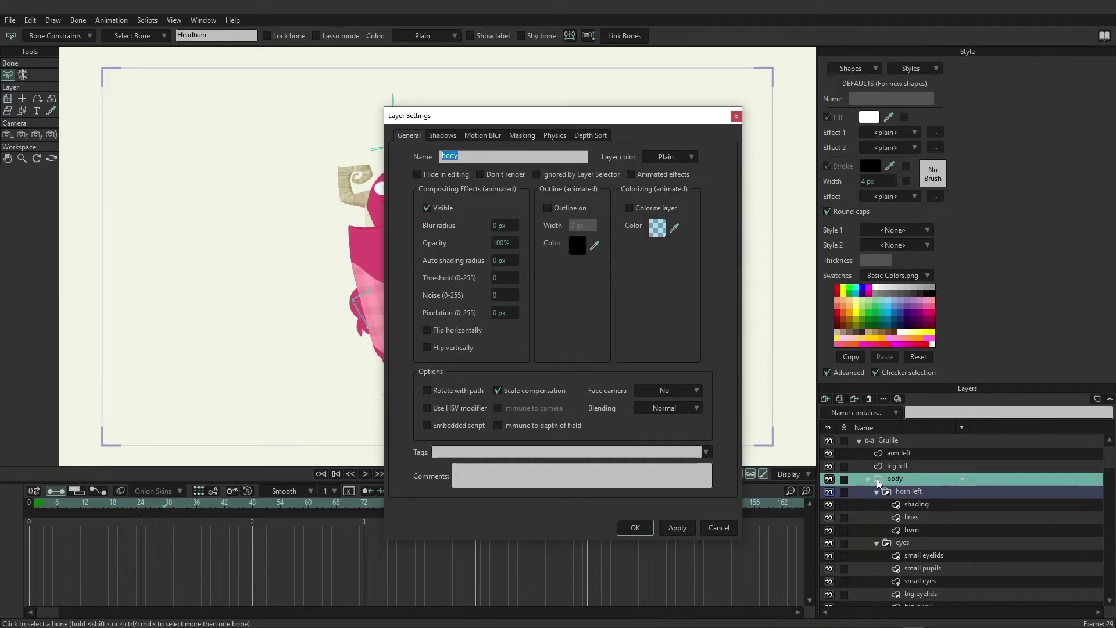
pyautogui.click(605, 138)
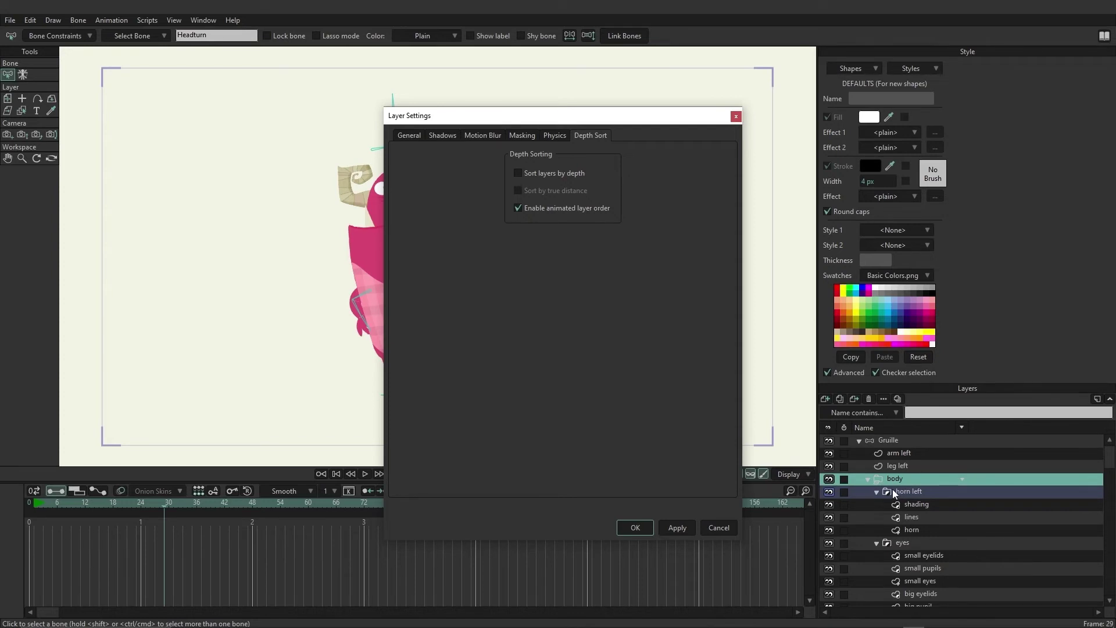
pyautogui.click(718, 528)
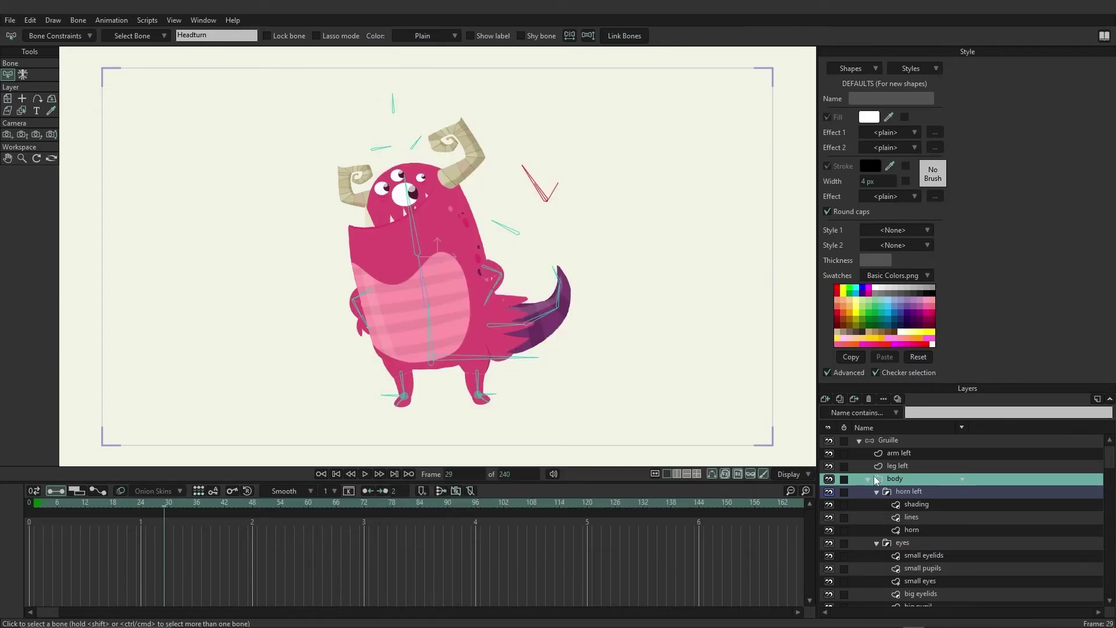
pyautogui.click(887, 494)
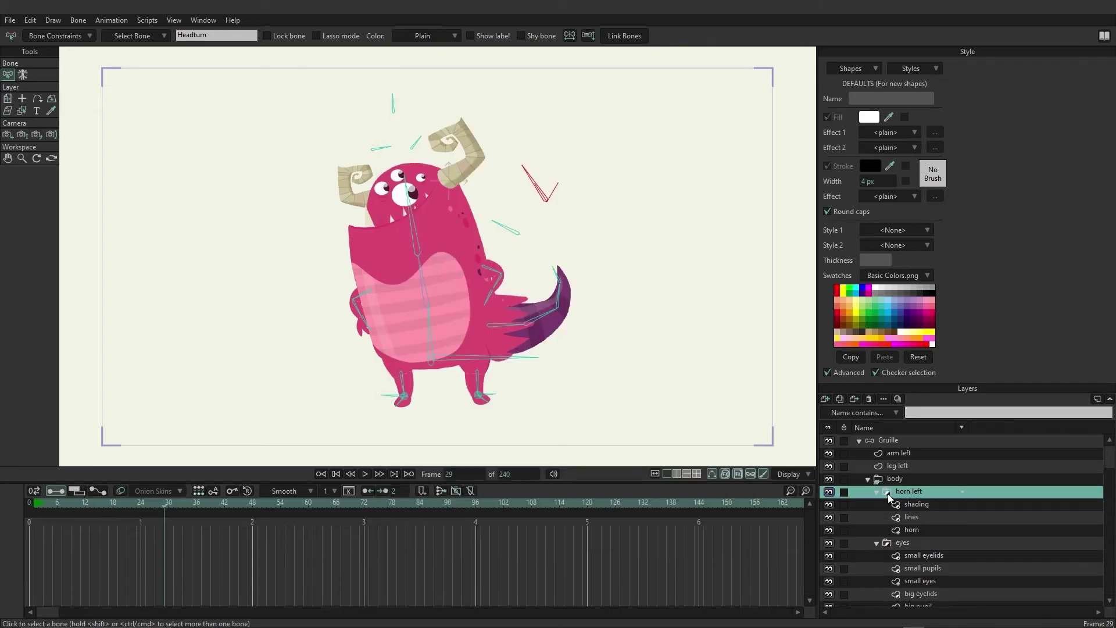
pyautogui.click(890, 545)
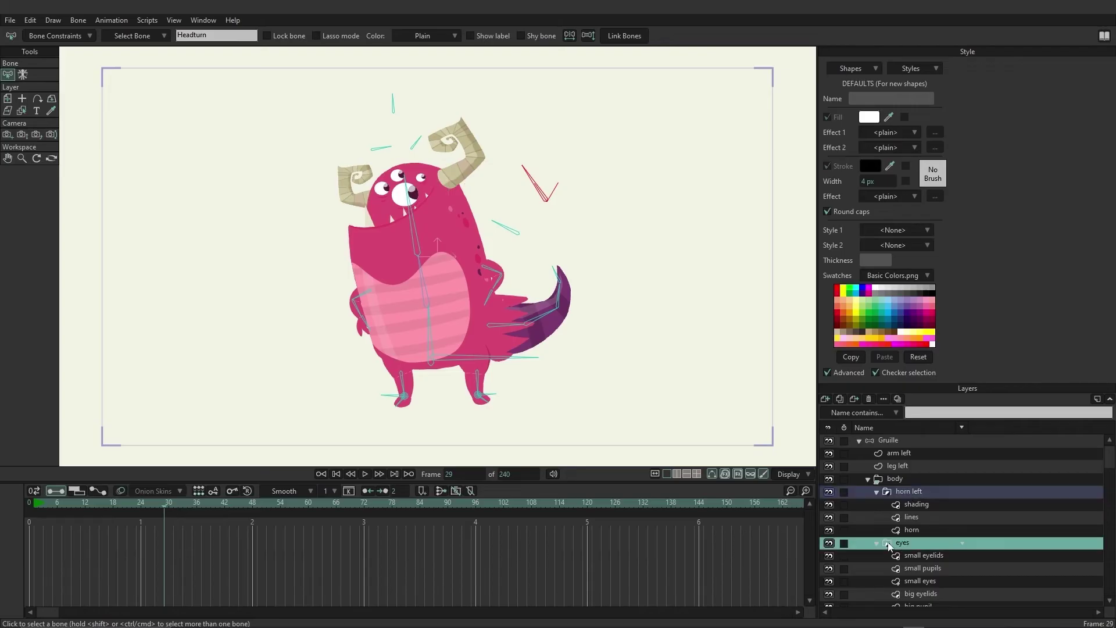
pyautogui.click(912, 502)
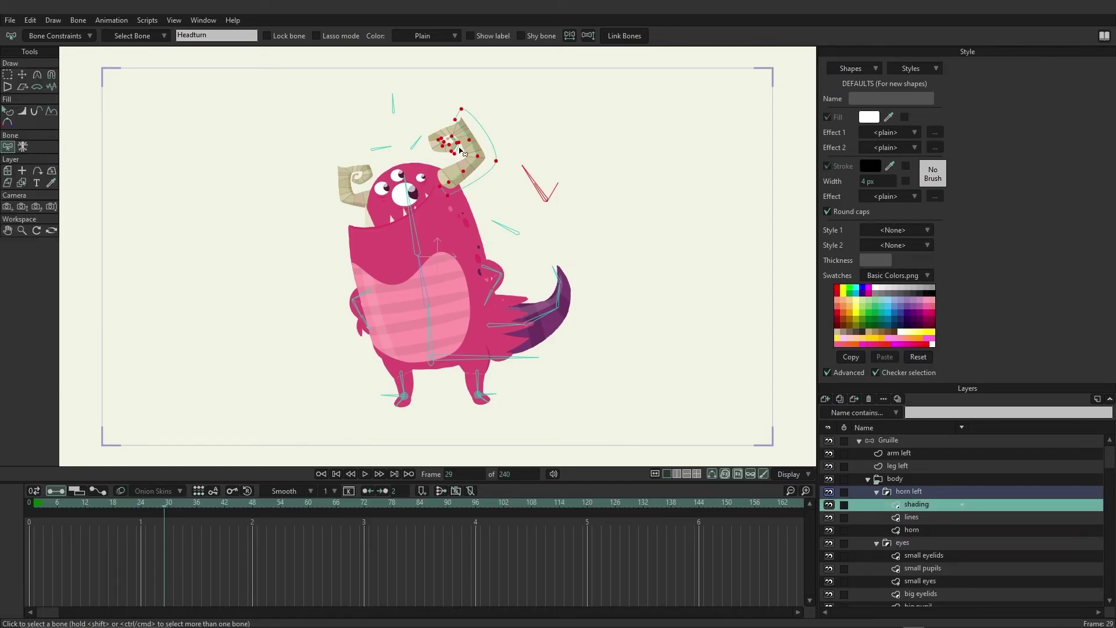
pyautogui.scroll(5, 346, 280)
pyautogui.scroll(2, 453, 126)
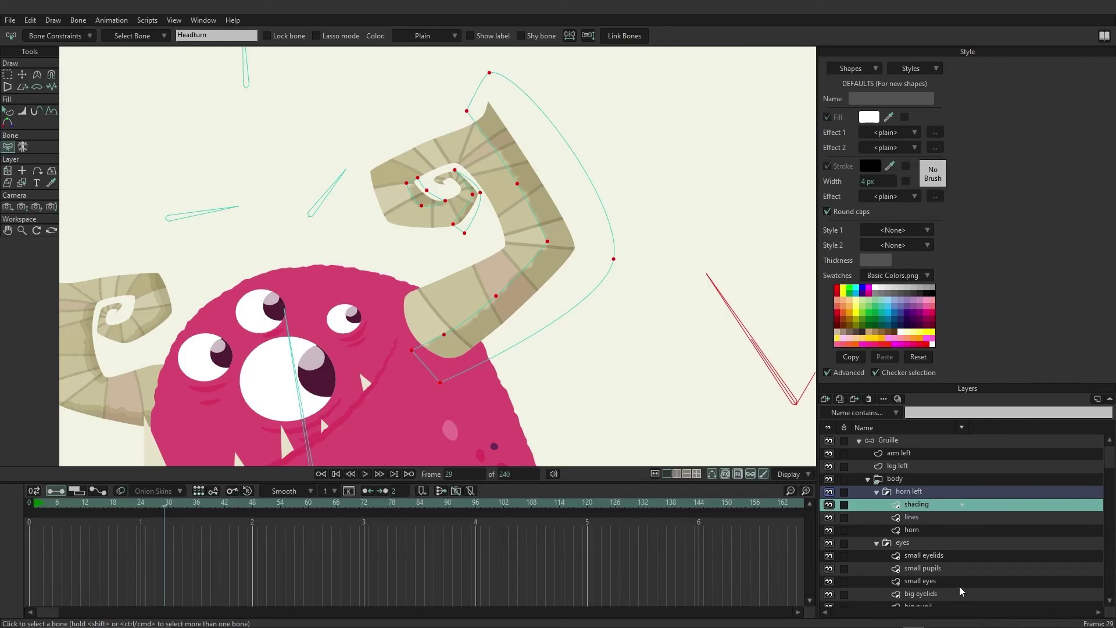
pyautogui.click(926, 532)
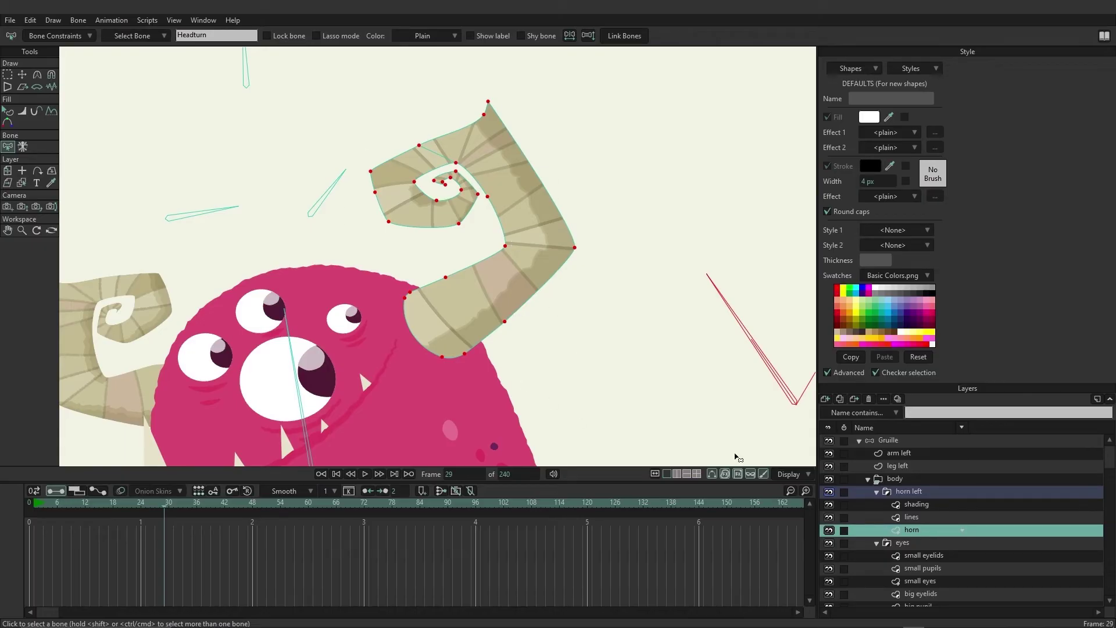
pyautogui.click(923, 517)
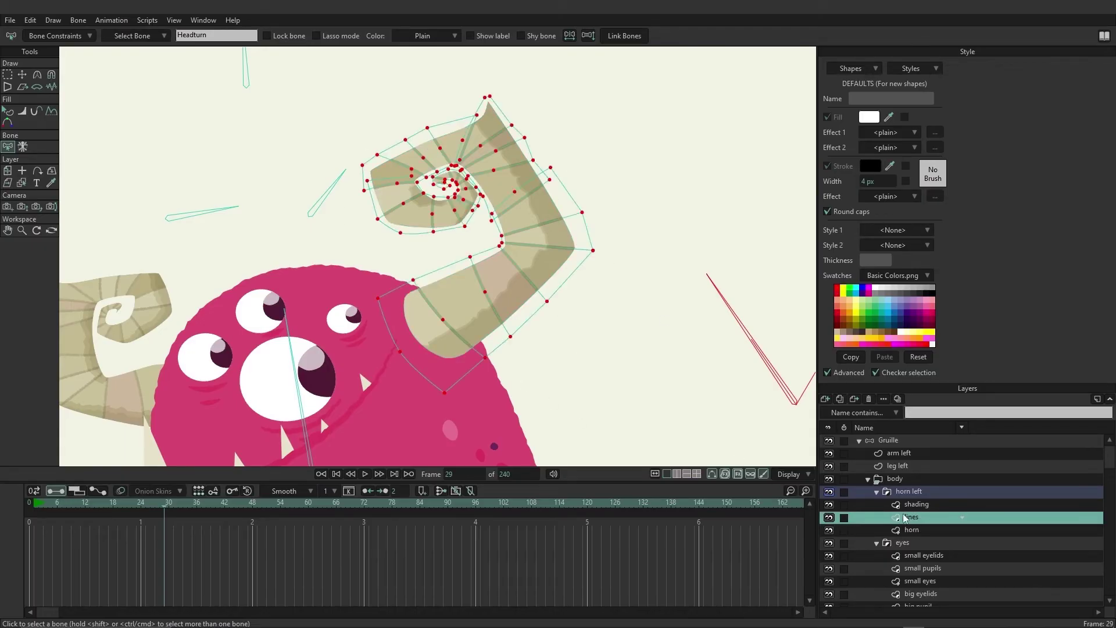
pyautogui.click(910, 506)
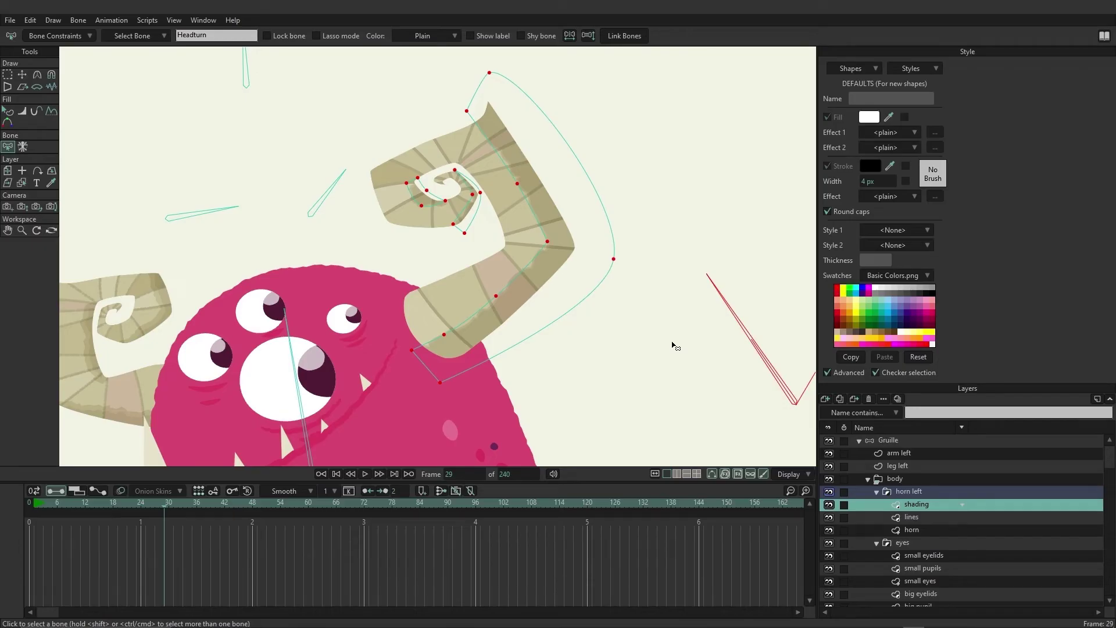
pyautogui.hotkey('ctrl', 'r')
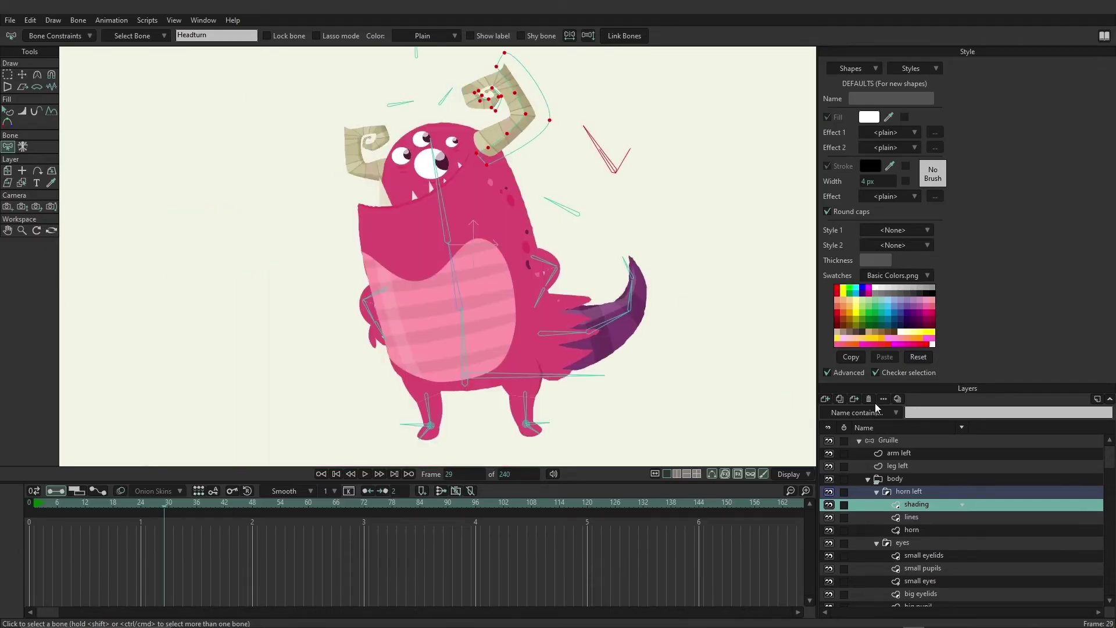
pyautogui.click(898, 453)
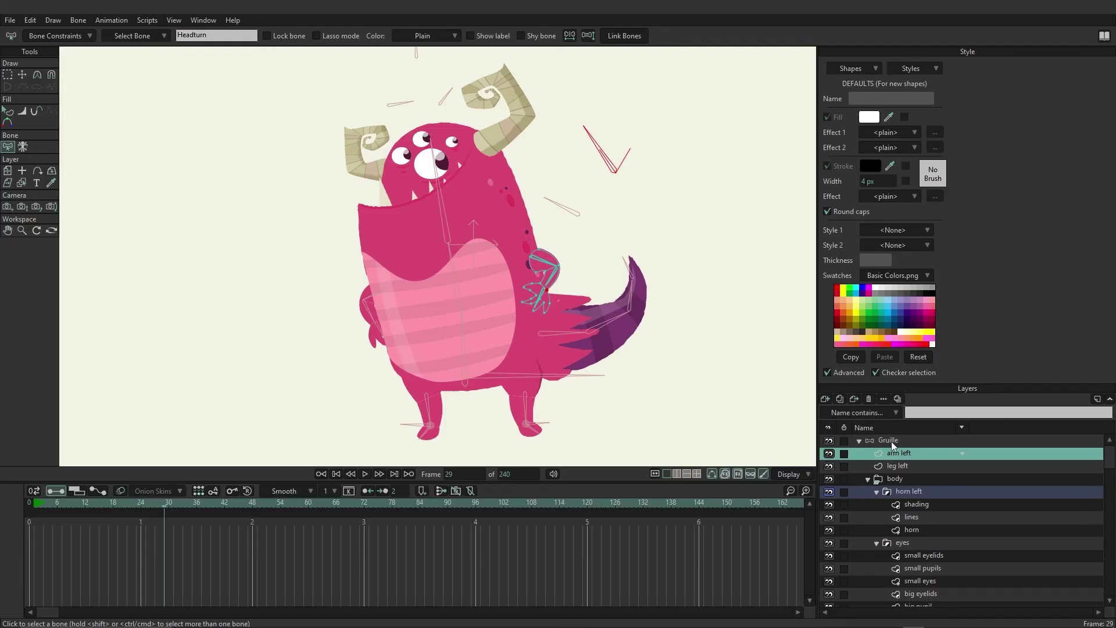
pyautogui.scroll(2, 579, 313)
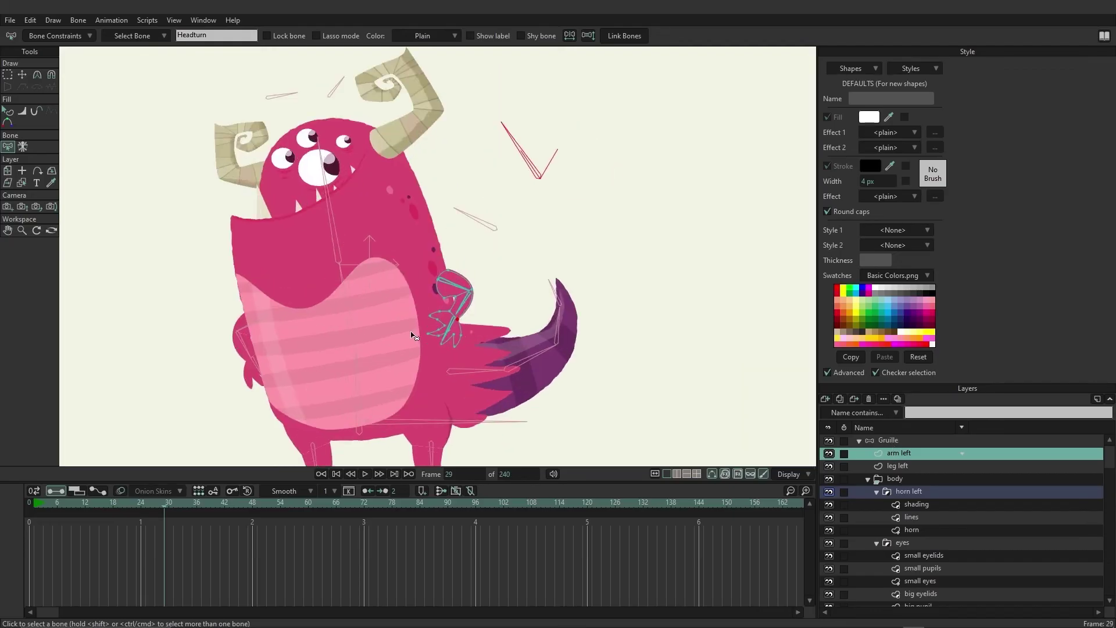
pyautogui.scroll(3, 412, 336)
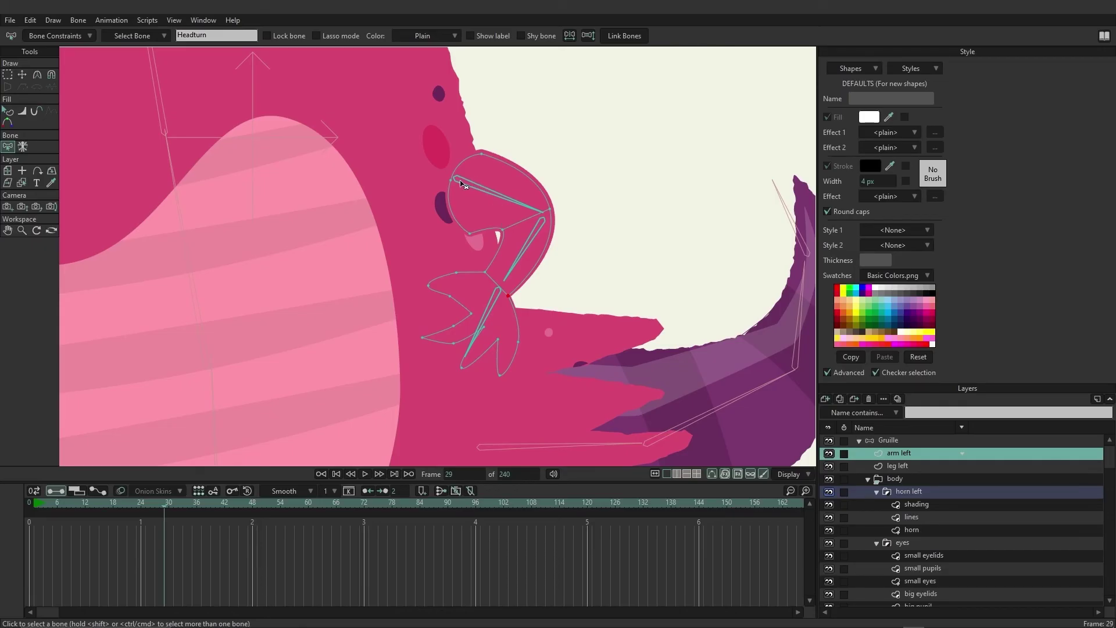
pyautogui.click(887, 442)
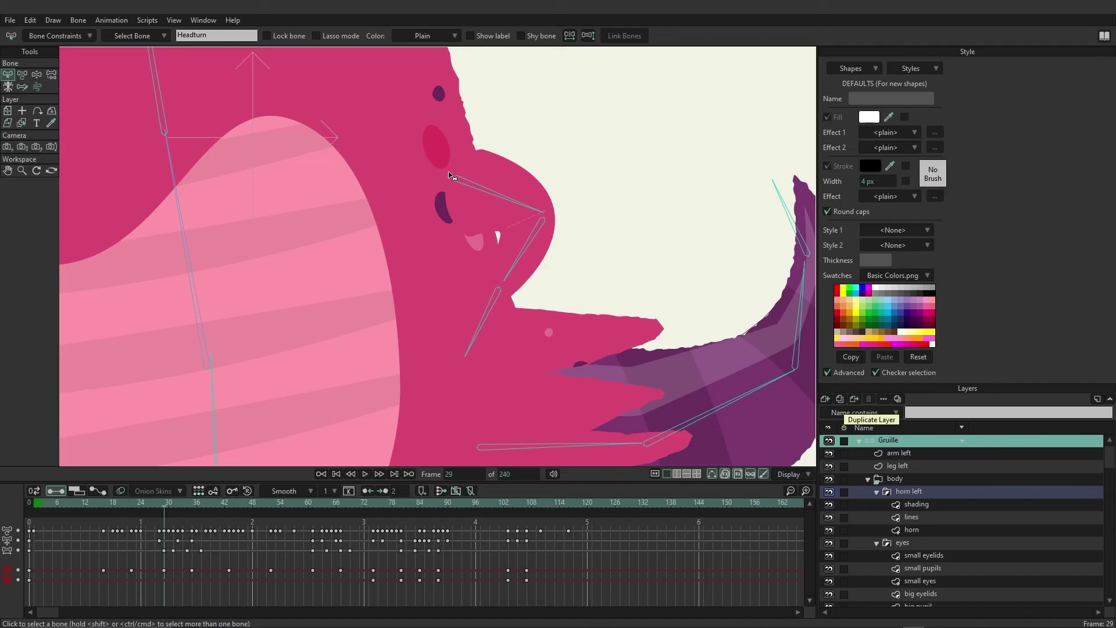
pyautogui.click(905, 457)
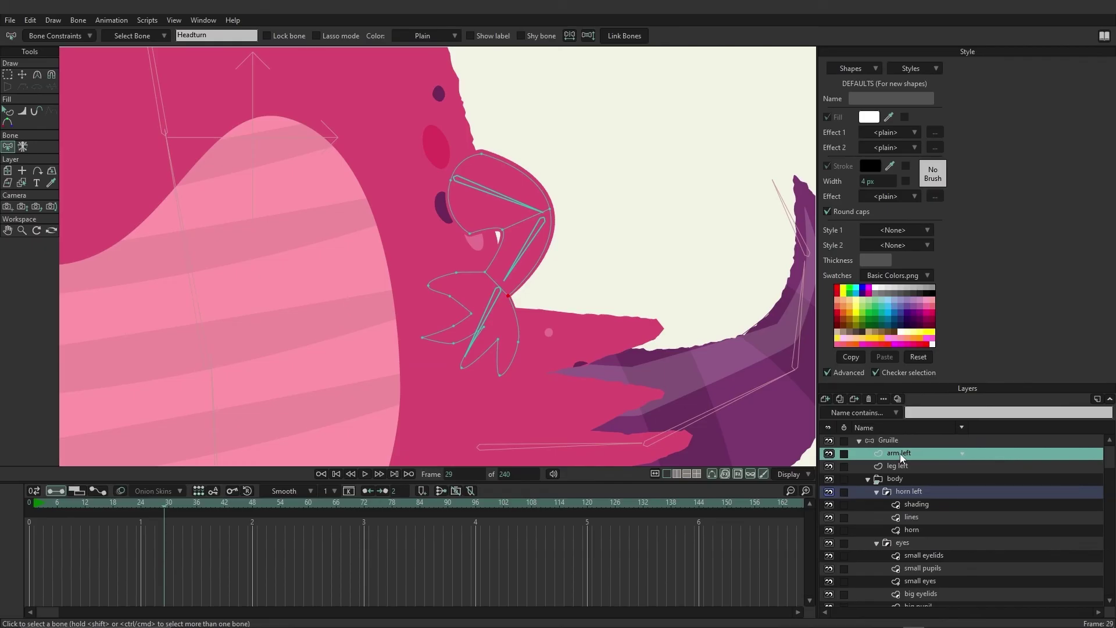
# Drag arm left above the Gruille bone layer to the top of the stack
pyautogui.moveTo(900, 457)
pyautogui.mouseDown()
pyautogui.moveTo(902, 439)
pyautogui.moveTo(919, 448)
pyautogui.mouseUp()
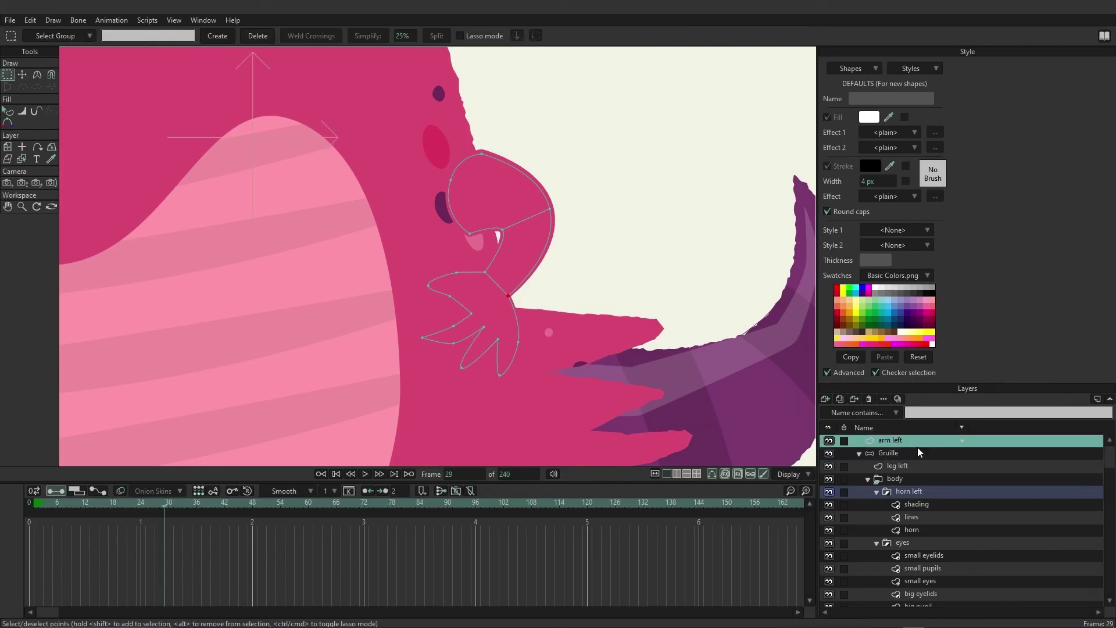